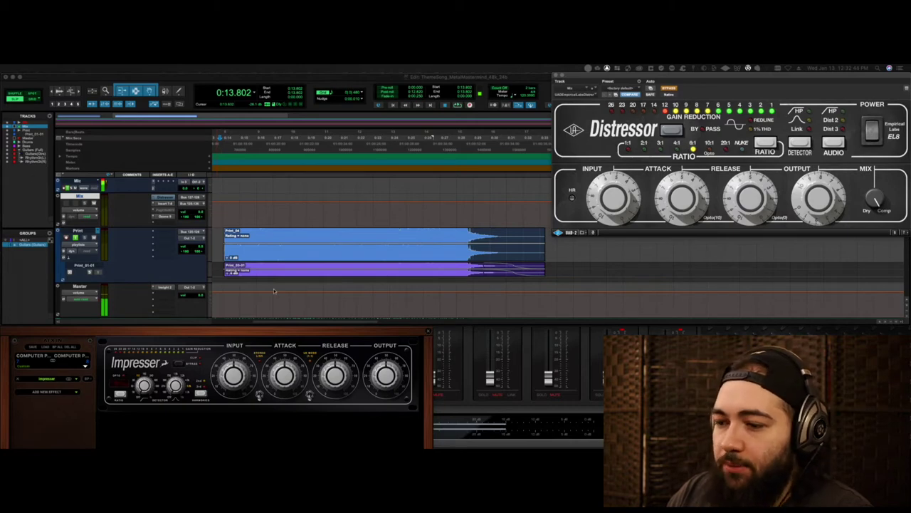
Bypass the Impresser insert in the Antelope console, then go back to the Pro Tools session.
{"action": "left_click", "coordinate": [89, 381]}
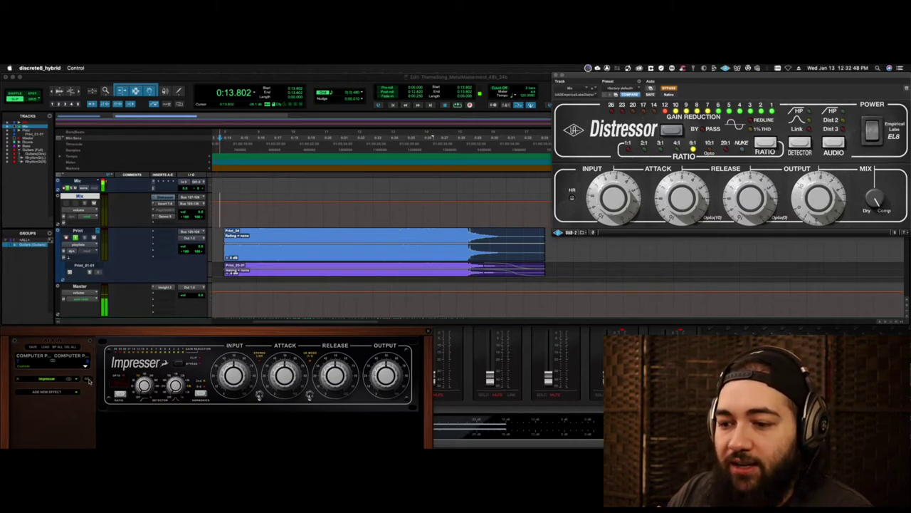
{"action": "left_click", "coordinate": [88, 379]}
{"action": "left_click", "coordinate": [92, 391]}
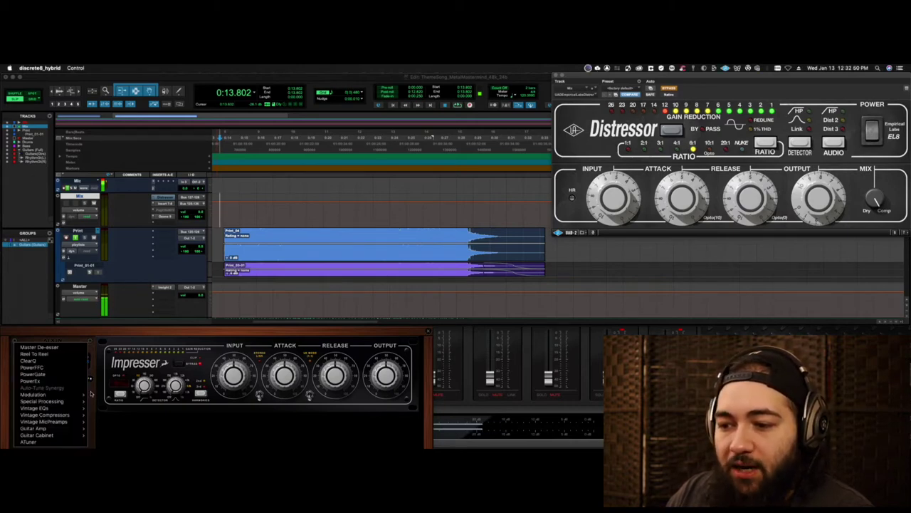
{"action": "left_click", "coordinate": [93, 391]}
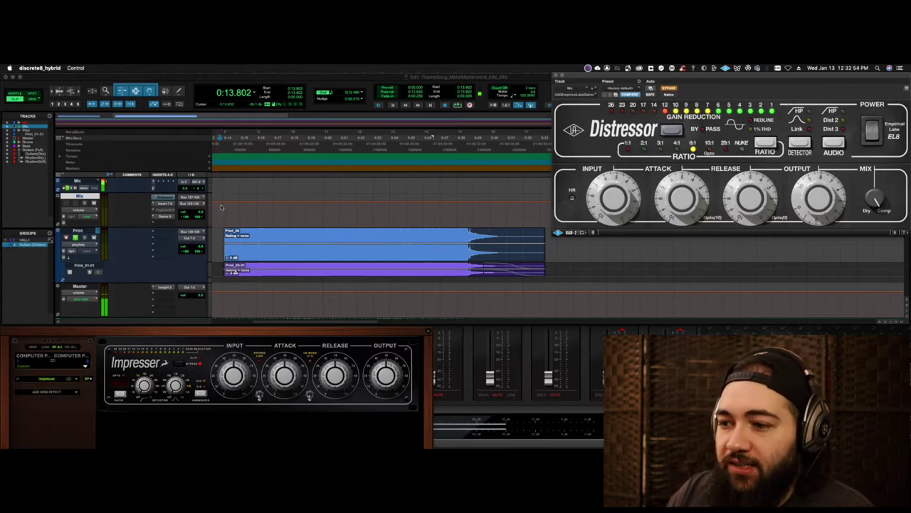
{"action": "left_click", "coordinate": [221, 207]}
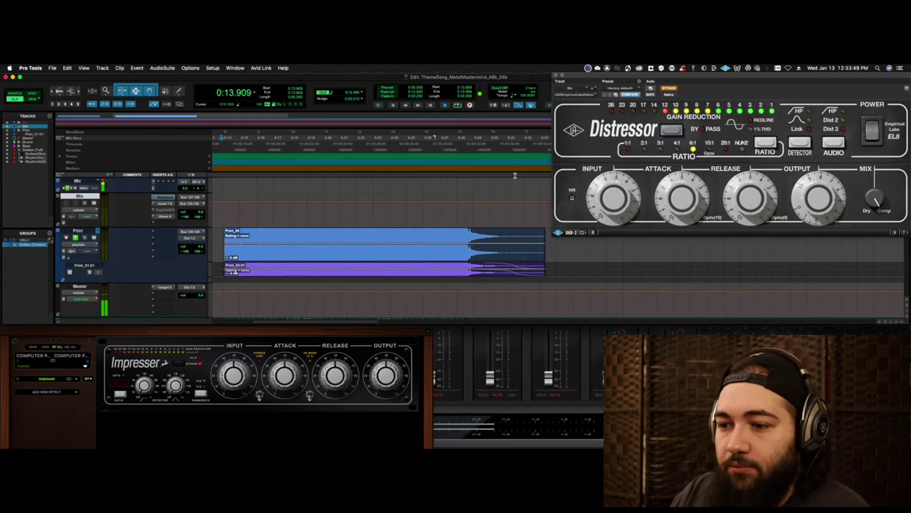
Play the theme song through the Distressor from about 0:13.9, stopping near 0:30.7.
{"action": "key", "text": "space"}
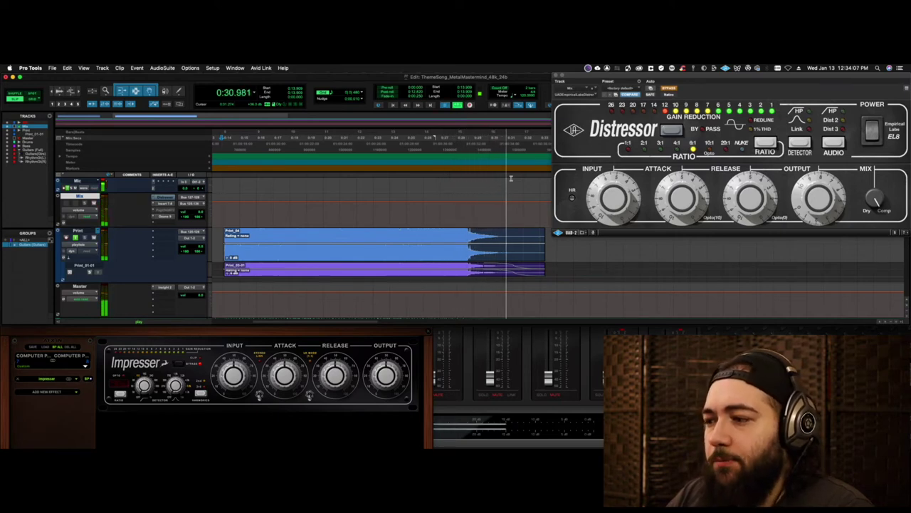
{"action": "key", "text": "space"}
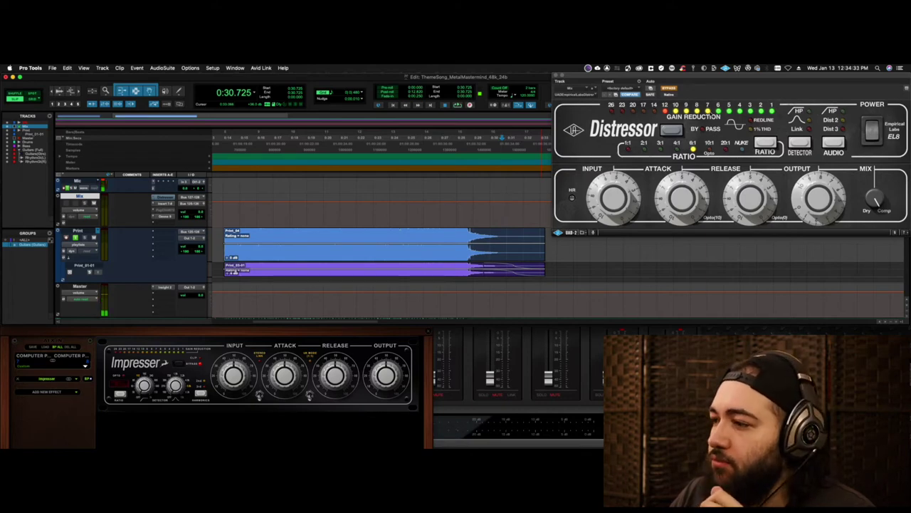
Move the playback start in the timeline back to about 0:13.8.
{"action": "left_click", "coordinate": [628, 148]}
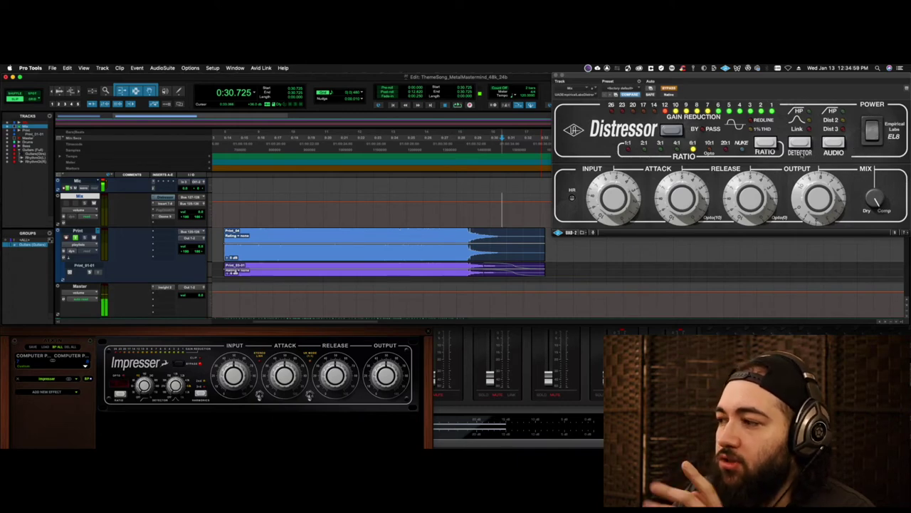
{"action": "left_click", "coordinate": [221, 210]}
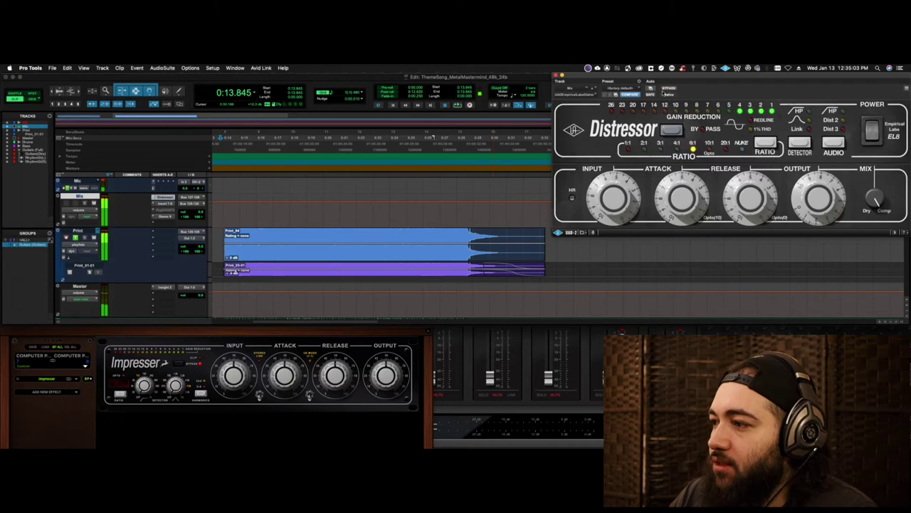
Replay the song through the Distressor from 0:13.8 to 0:31.3, then bypass the Distressor.
{"action": "key", "text": "space"}
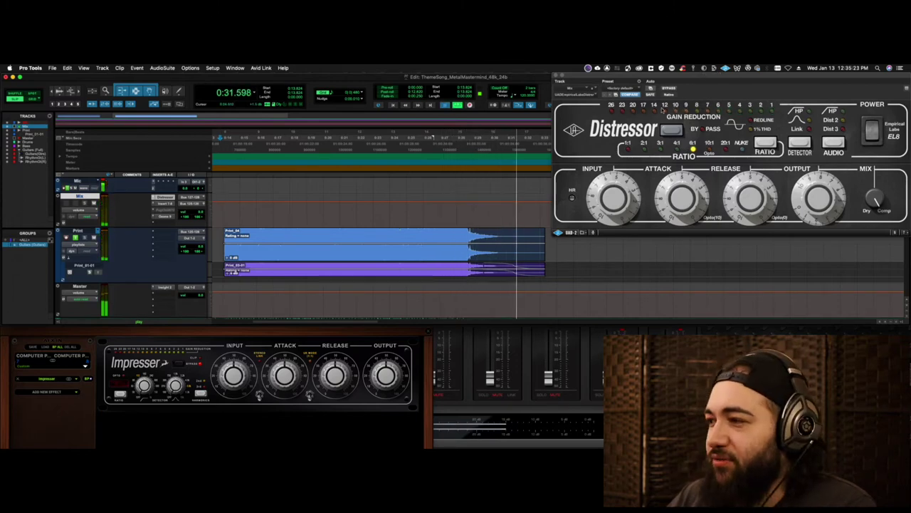
{"action": "key", "text": "space"}
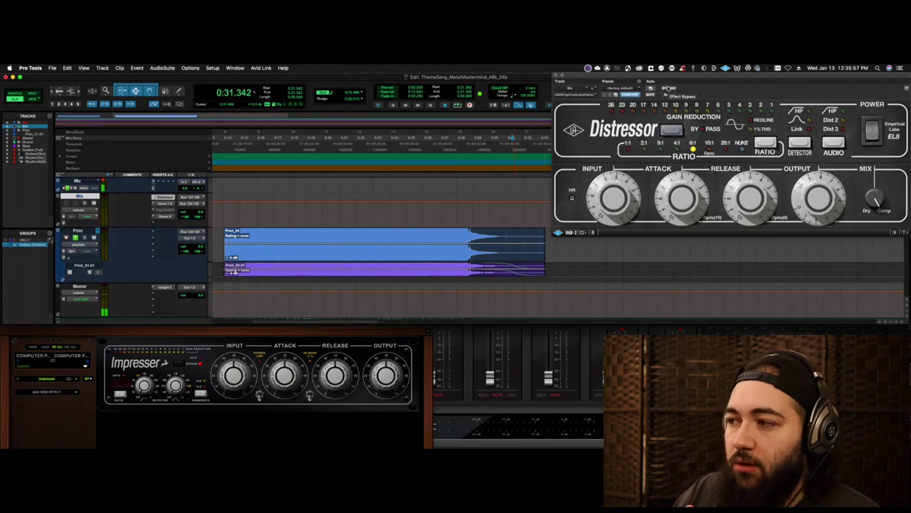
{"action": "left_click", "coordinate": [669, 87]}
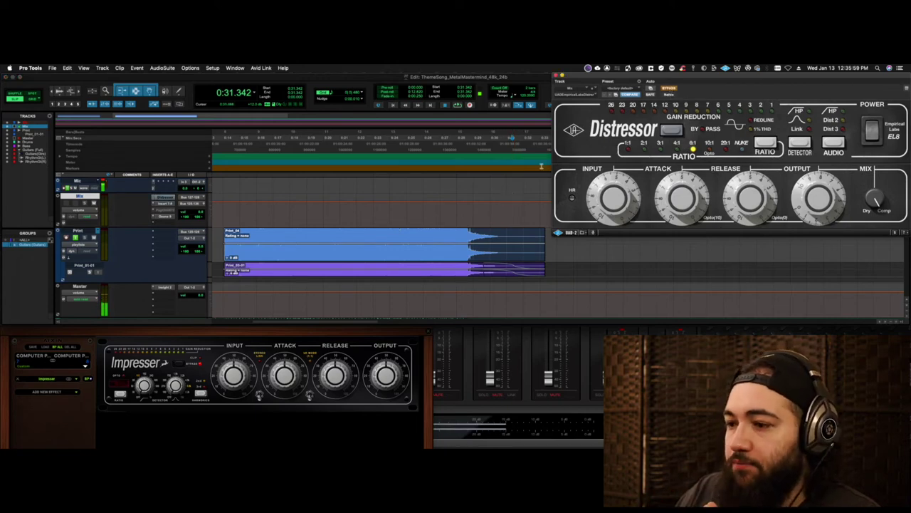
Re-enable the Impresser and play the theme song through it from about 0:14.
{"action": "left_click", "coordinate": [90, 382]}
{"action": "left_click", "coordinate": [221, 212]}
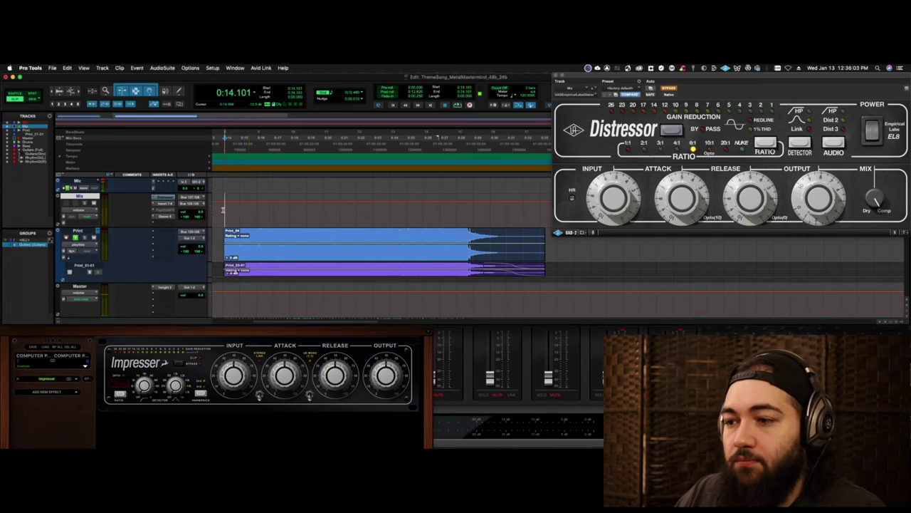
{"action": "key", "text": "space"}
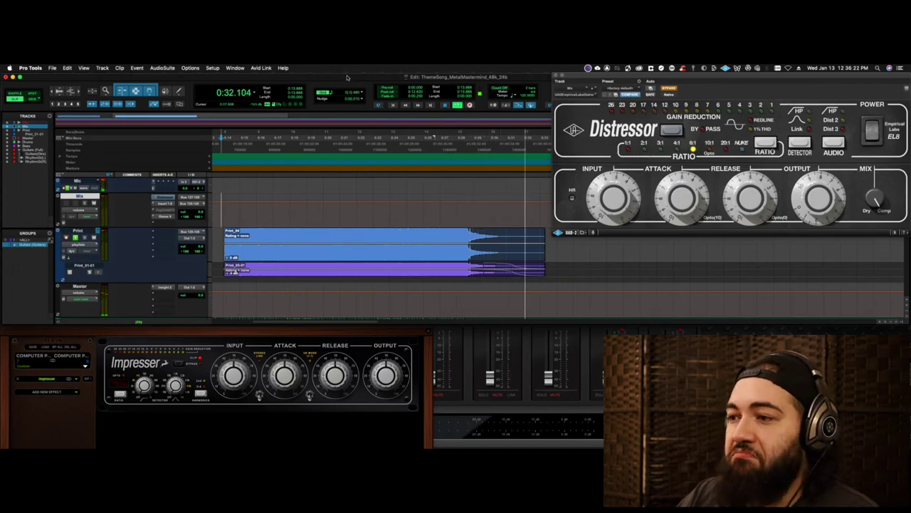
Stop and resume the Impresser playback, then relocate the start to 0:13.674.
{"action": "key", "text": "space"}
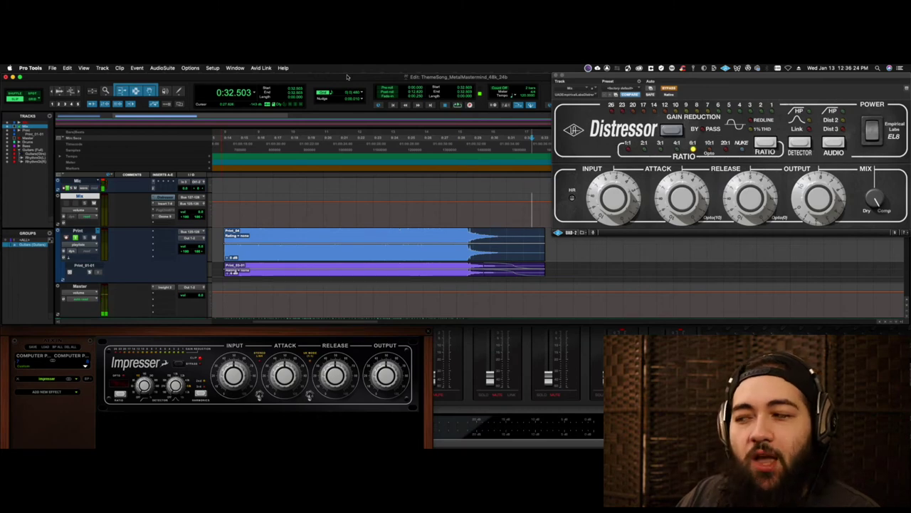
{"action": "key", "text": "space"}
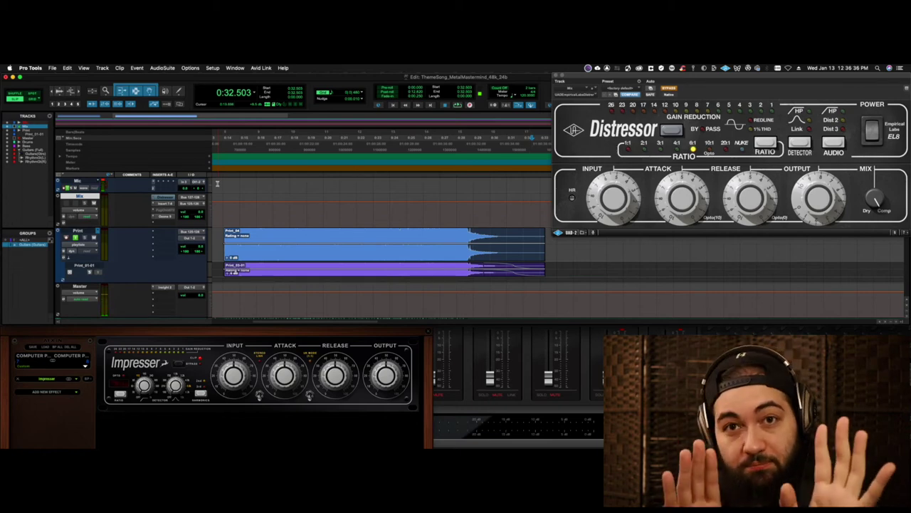
{"action": "left_click", "coordinate": [217, 183]}
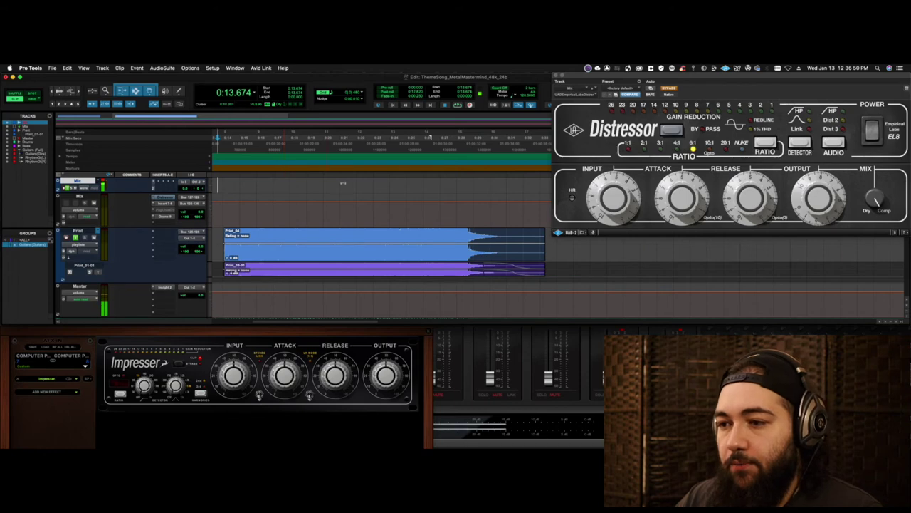
Play from 0:13.717, toggling the Distressor on and off, then switch the Impresser on.
{"action": "left_click", "coordinate": [218, 211]}
{"action": "key", "text": "space"}
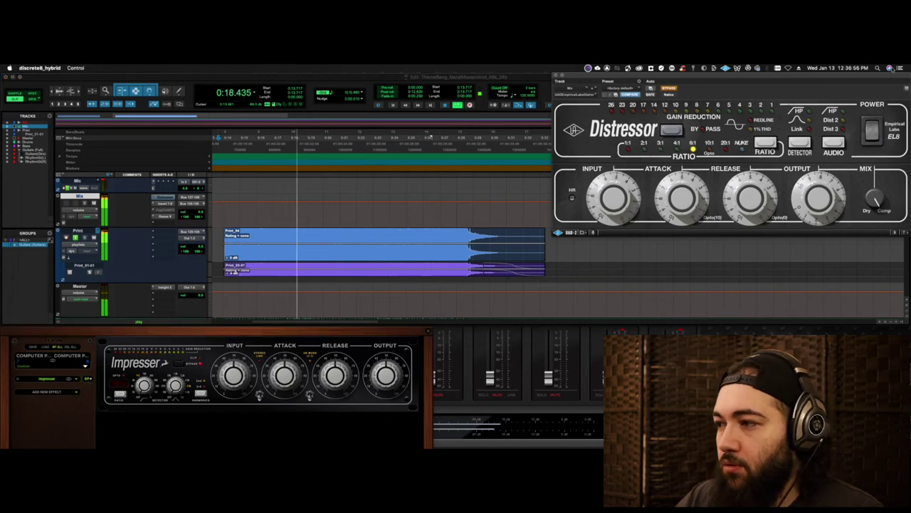
{"action": "left_click", "coordinate": [670, 88]}
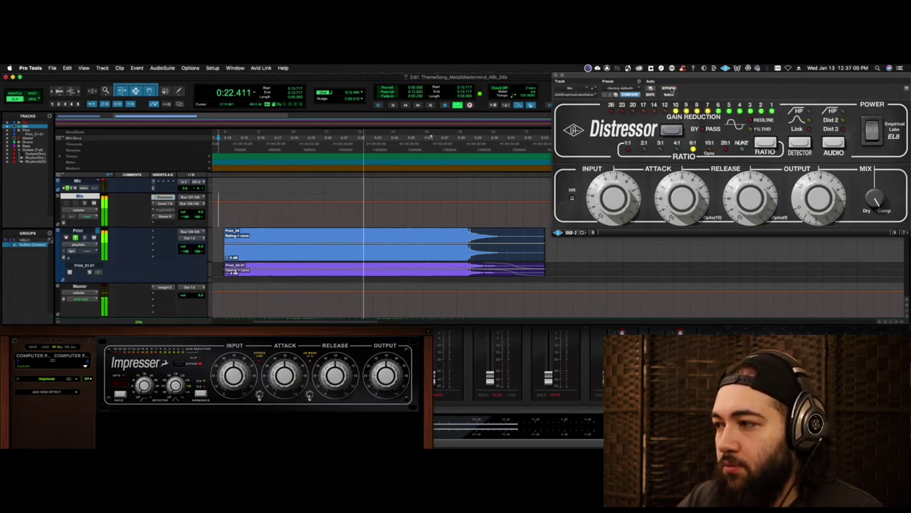
{"action": "left_click", "coordinate": [670, 89]}
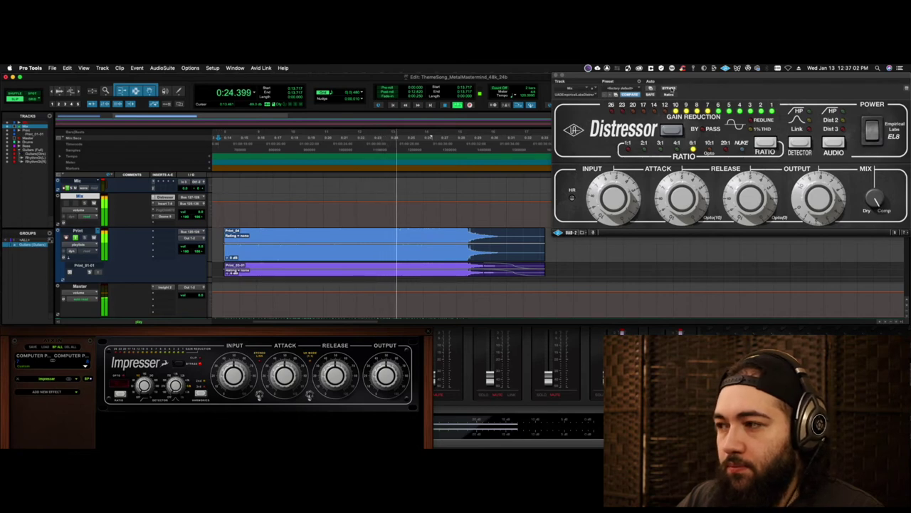
{"action": "left_click", "coordinate": [86, 379]}
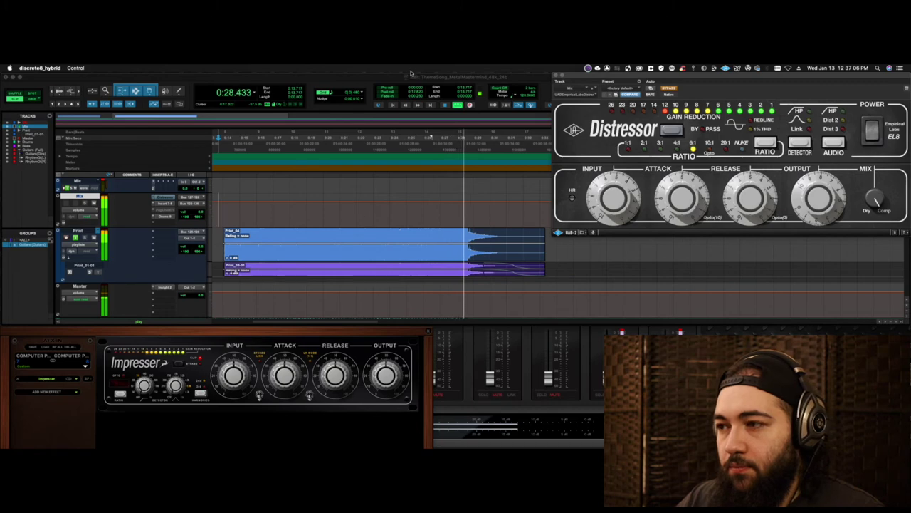
{"action": "left_click", "coordinate": [410, 77]}
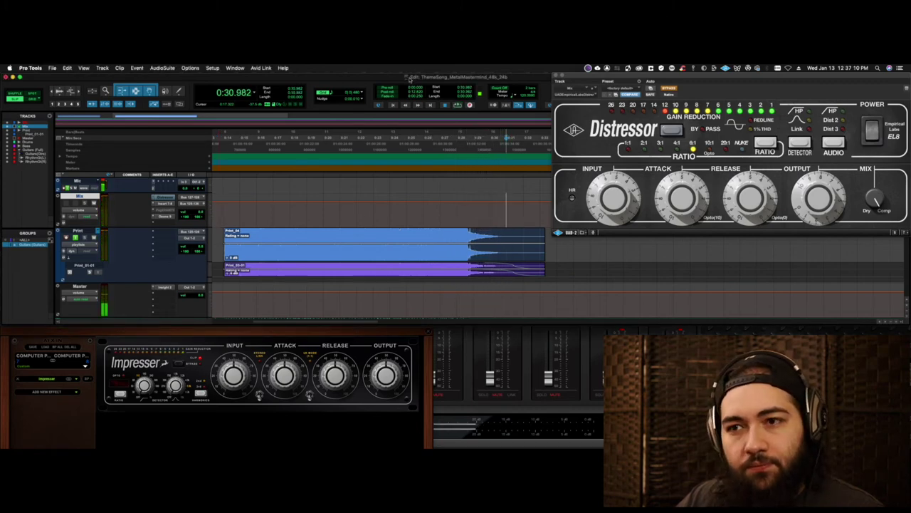
Replay from about 0:14.2, turning the Impresser off and the Distressor back on to compare.
{"action": "left_click", "coordinate": [225, 207]}
{"action": "key", "text": "space"}
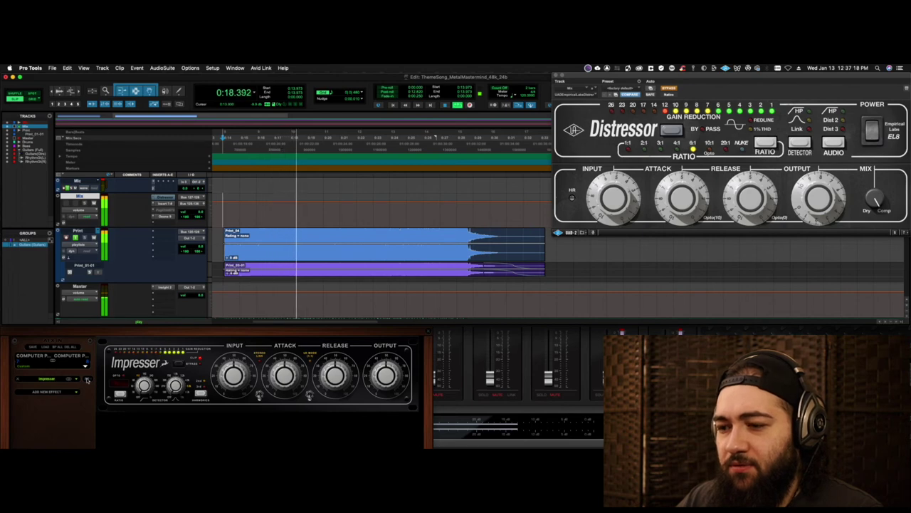
{"action": "left_click", "coordinate": [87, 380]}
{"action": "left_click", "coordinate": [667, 89]}
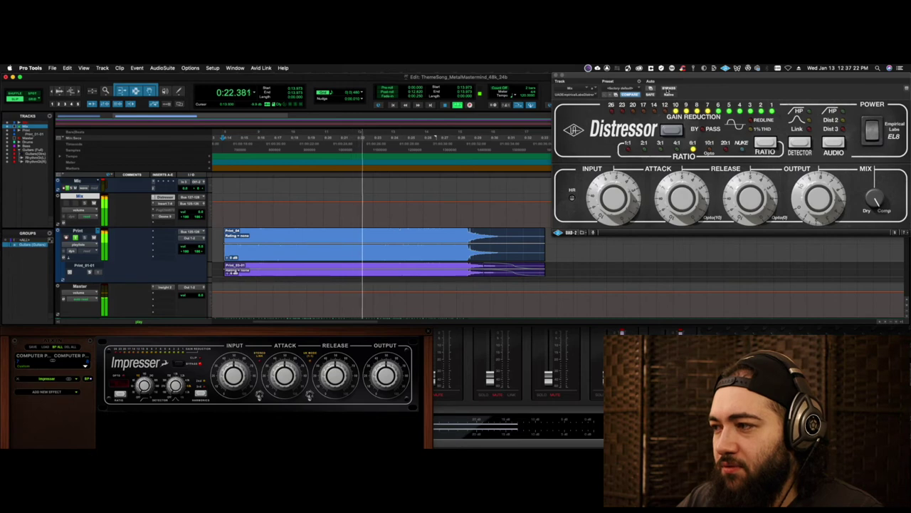
{"action": "left_click", "coordinate": [87, 380]}
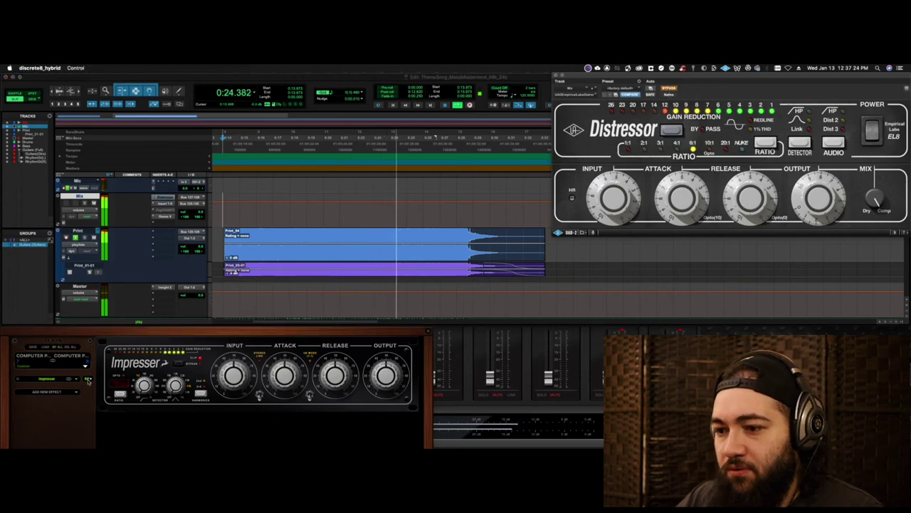
{"action": "left_click", "coordinate": [376, 76]}
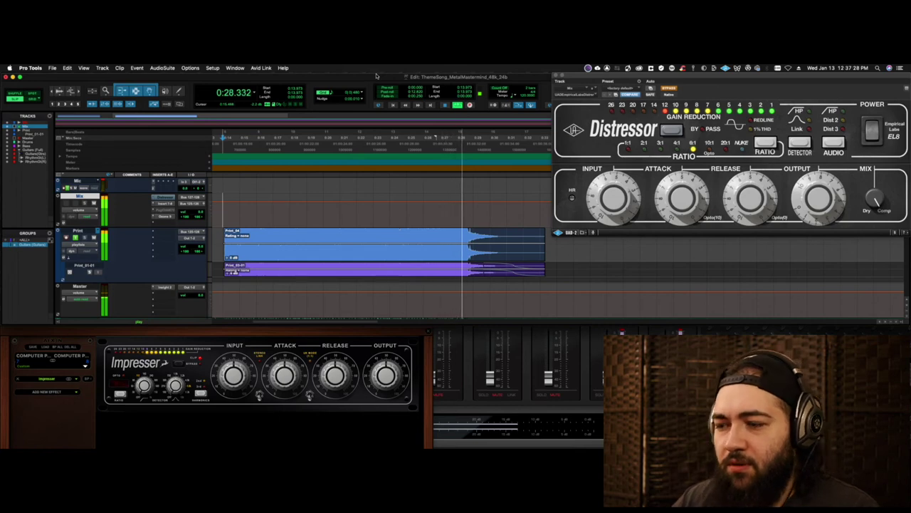